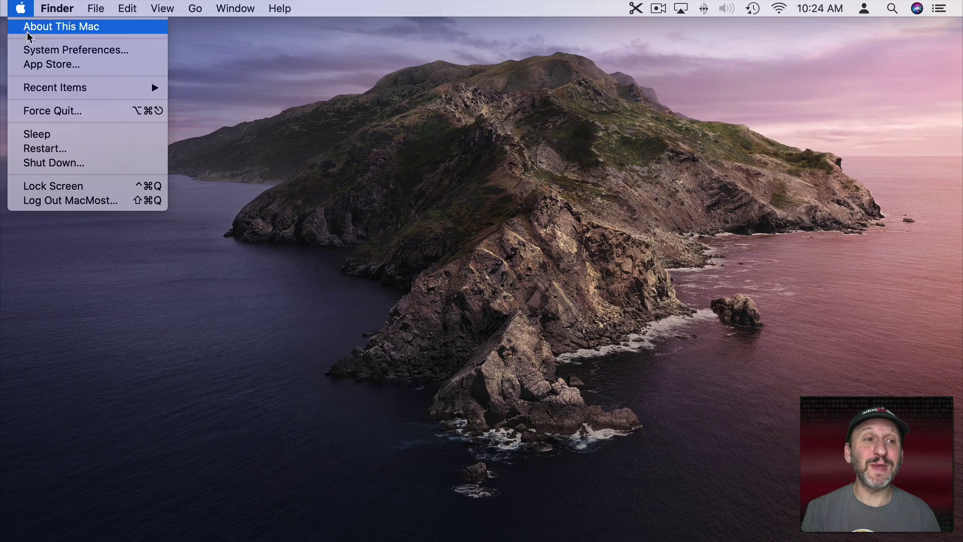
Open the Displays Color tab and browse the LG Ultra HD's colour profile list.
click(33, 47)
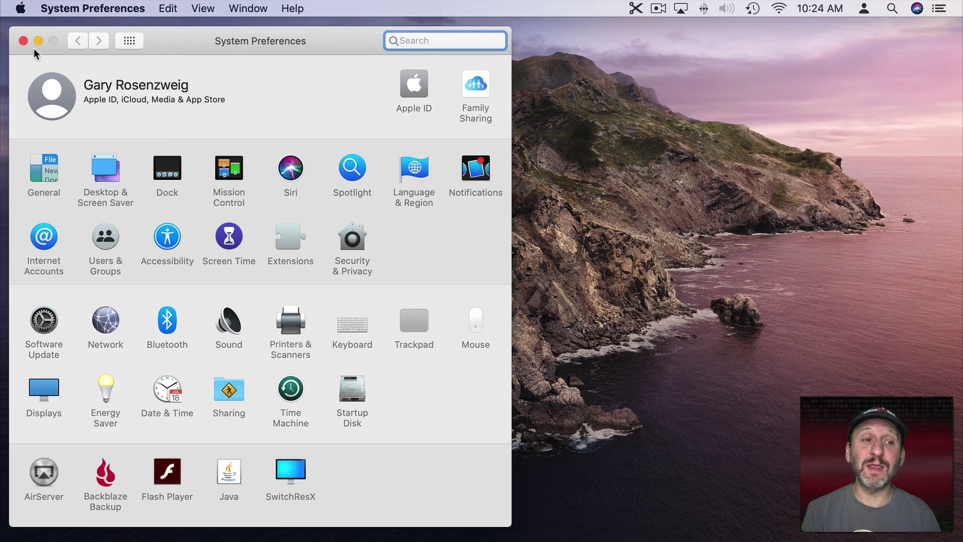
click(41, 389)
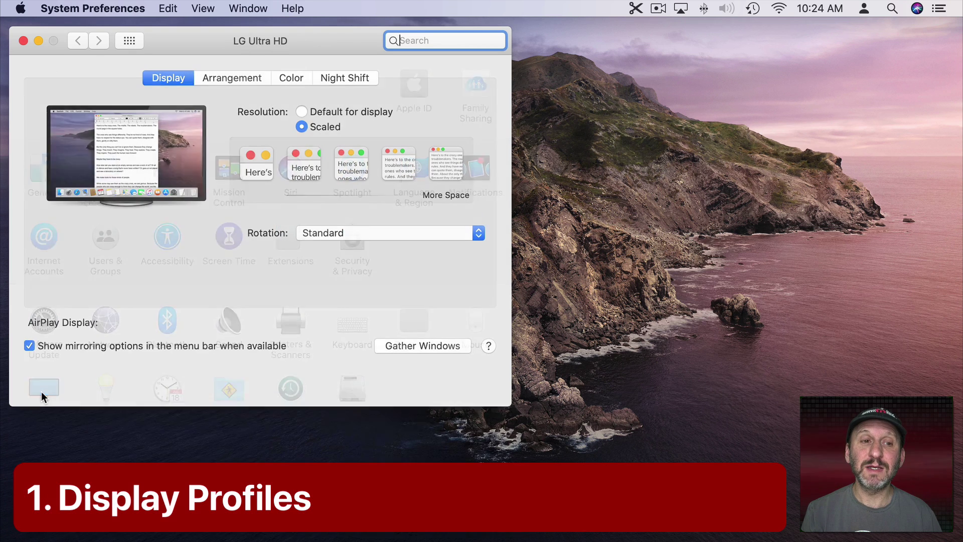
click(299, 80)
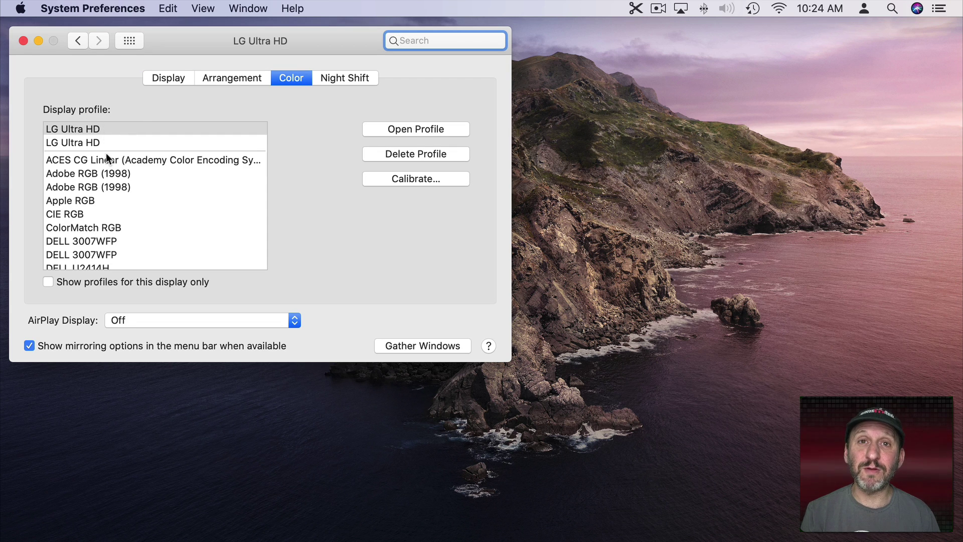
scroll(93, 216, down, 3)
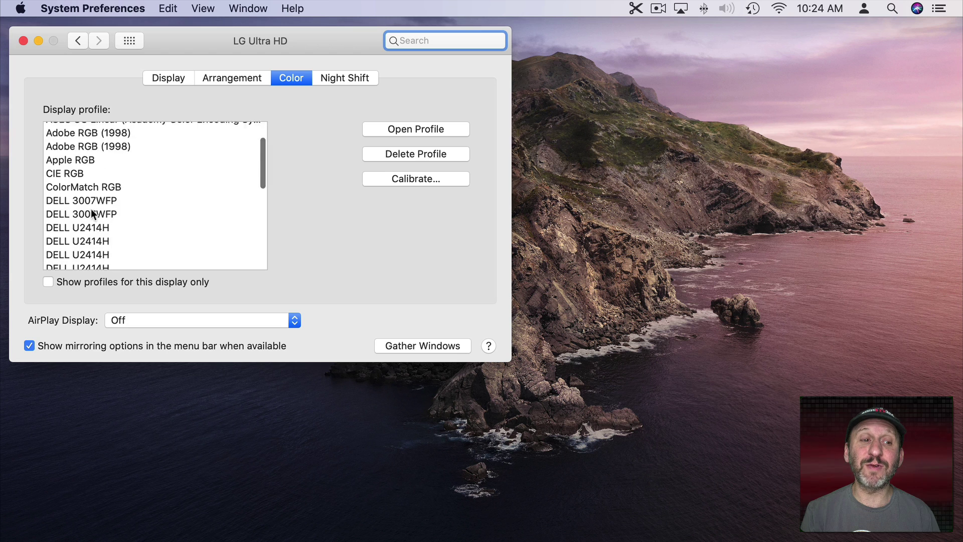
scroll(91, 213, down, 3)
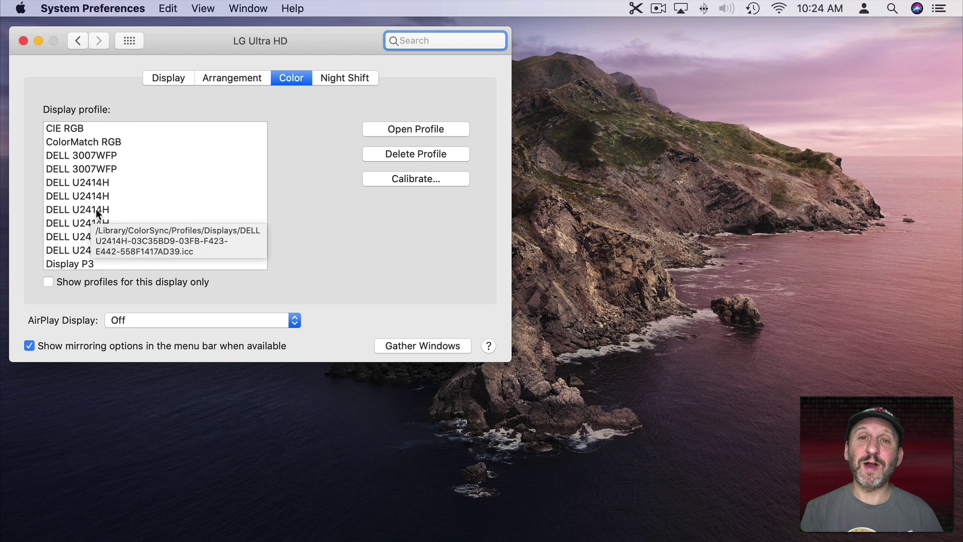
scroll(100, 195, down, 10)
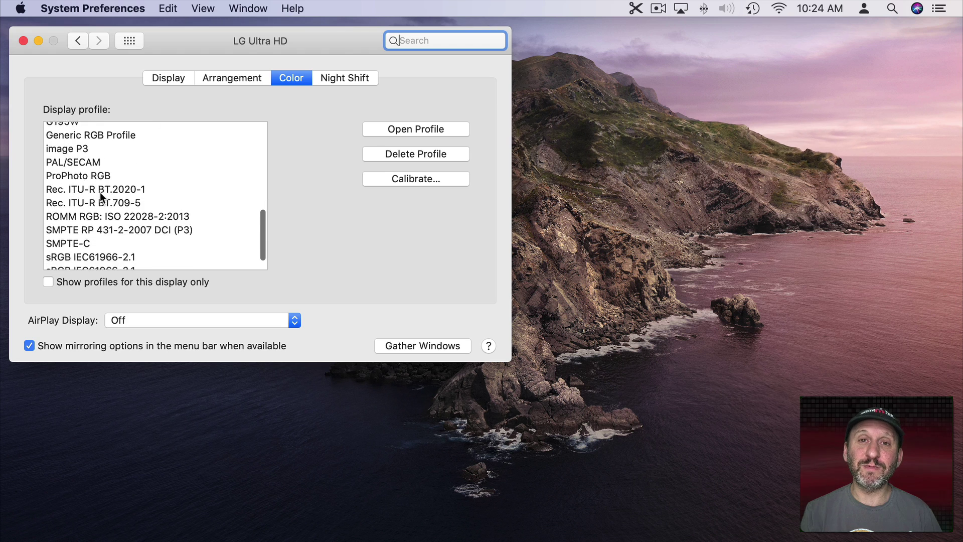
scroll(100, 195, up, 15)
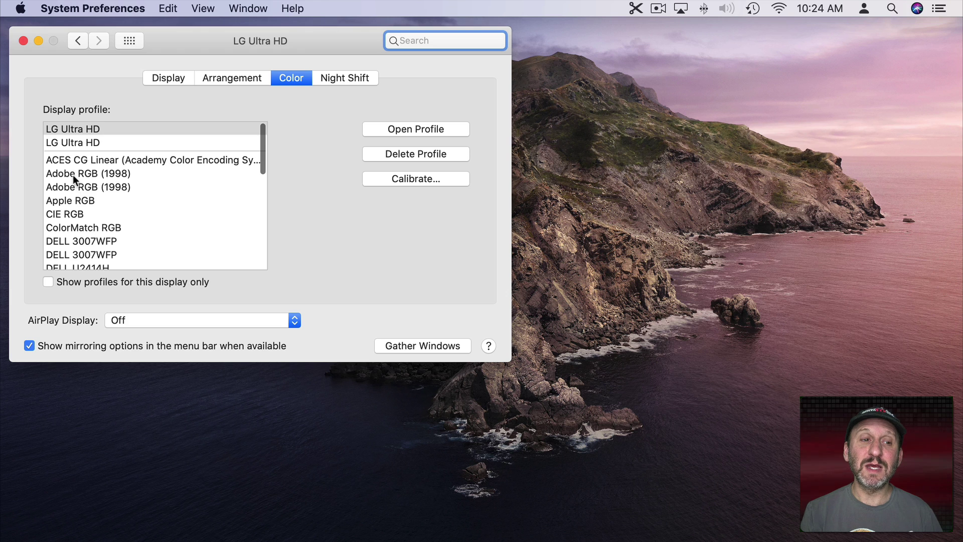
Try the Adobe RGB (1998), Apple RGB and CIE RGB profiles, then reselect LG Ultra HD.
click(73, 173)
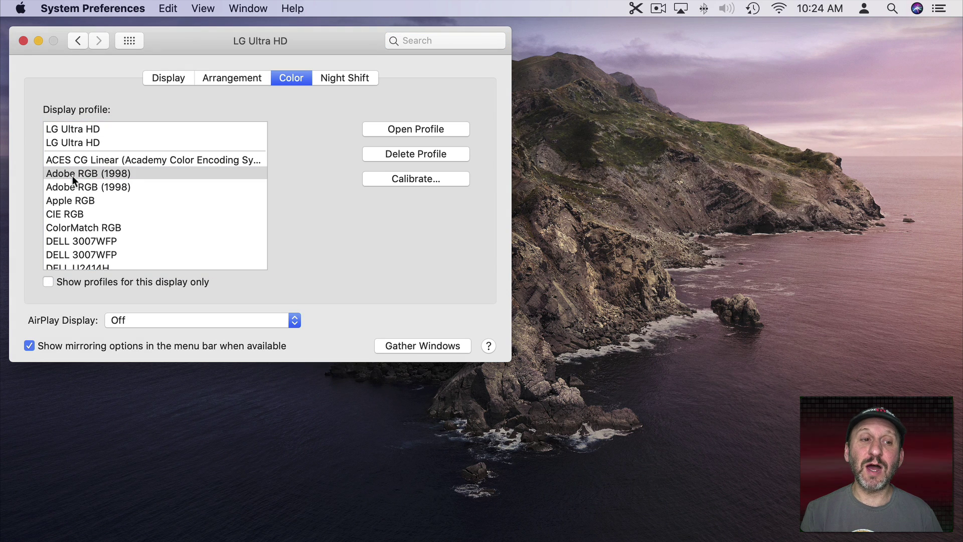
click(77, 188)
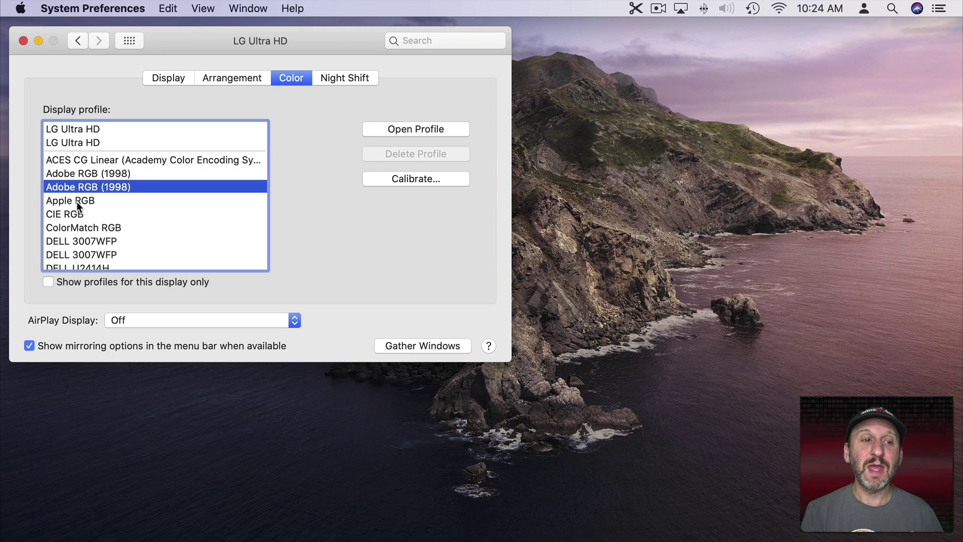
click(76, 202)
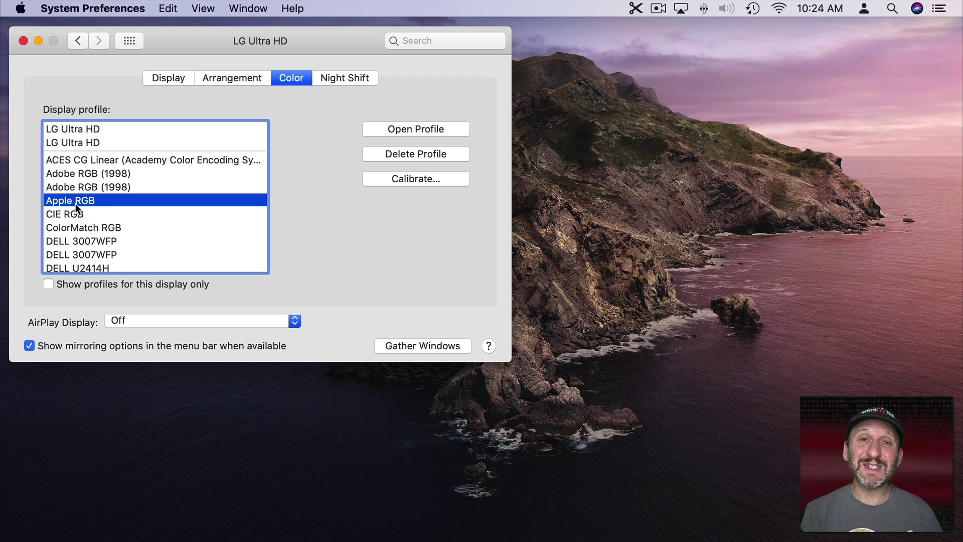
click(68, 213)
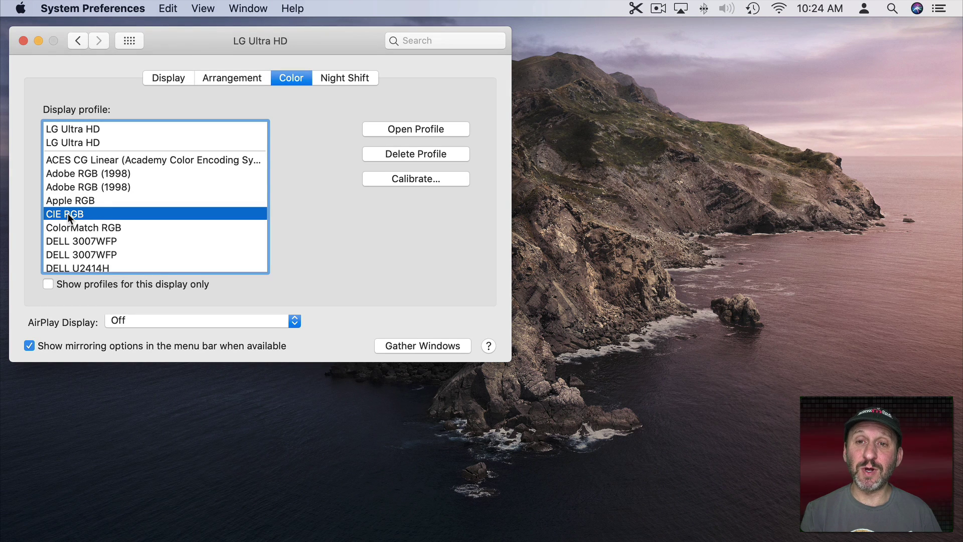
click(75, 129)
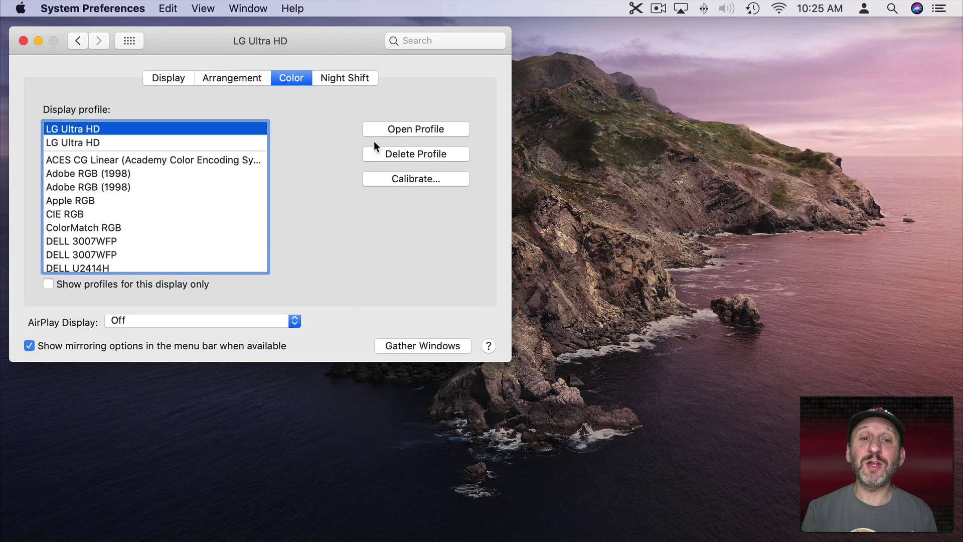
click(411, 178)
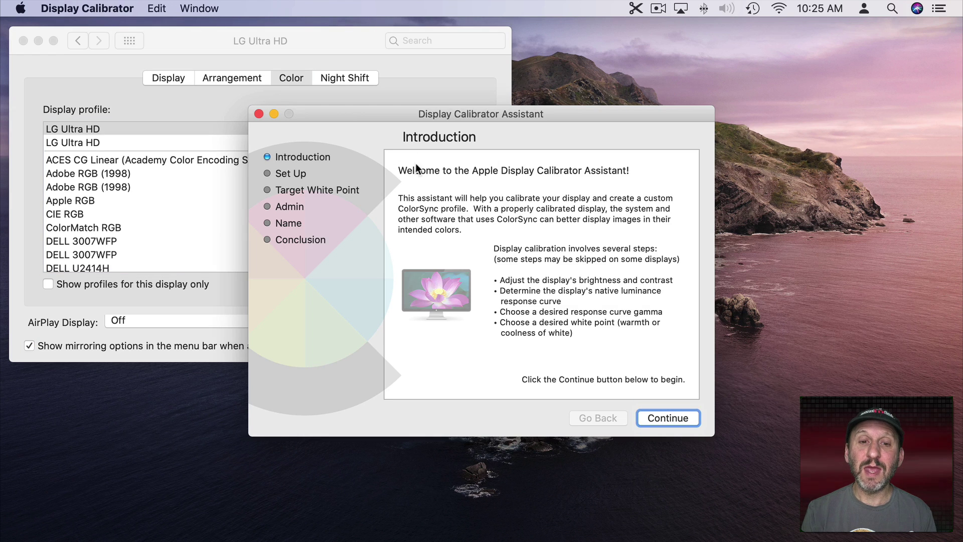
click(657, 417)
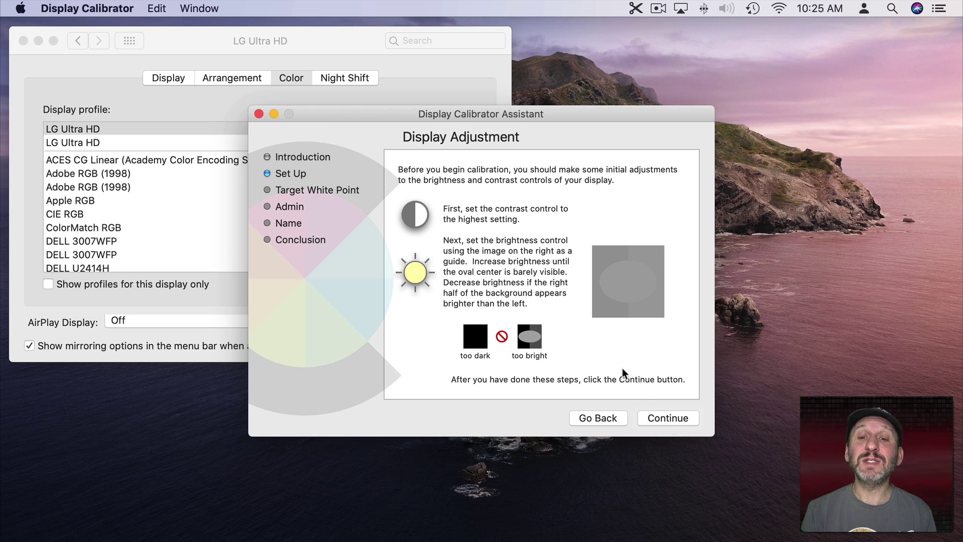
click(662, 417)
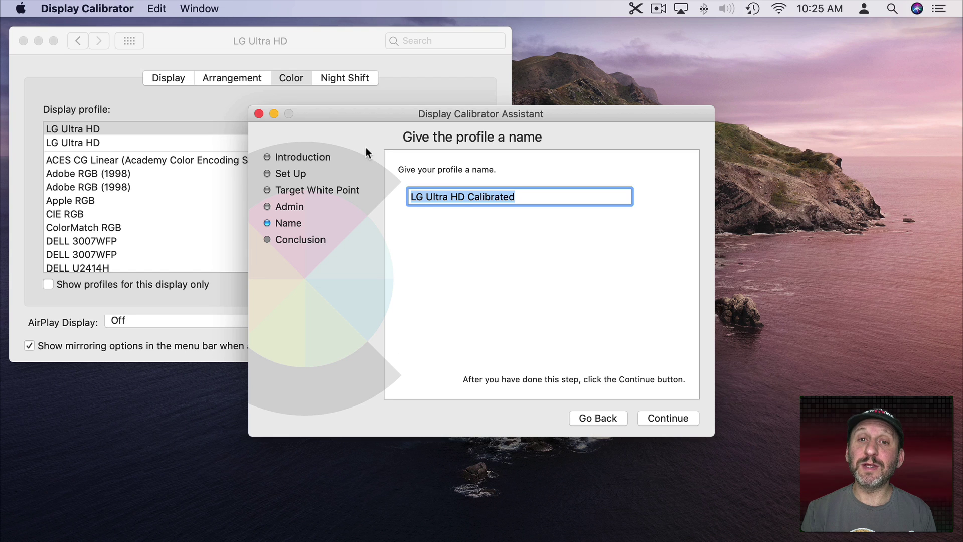
click(259, 115)
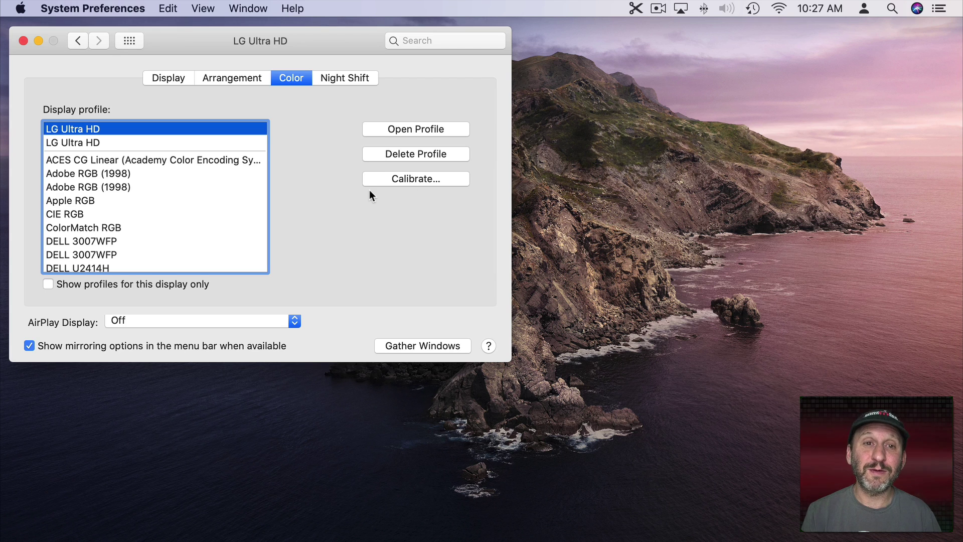
Warm the Night Shift colour temperature and turn Night Shift on until tomorrow, then show all panes.
click(343, 76)
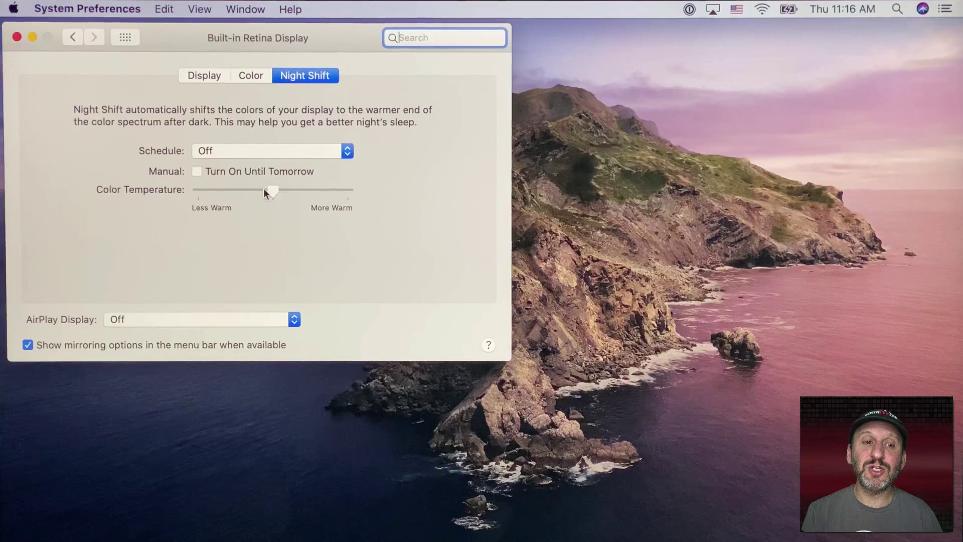
mouse_move(265, 190)
mouse_down()
mouse_move(184, 197)
mouse_move(351, 193)
mouse_move(273, 194)
mouse_up()
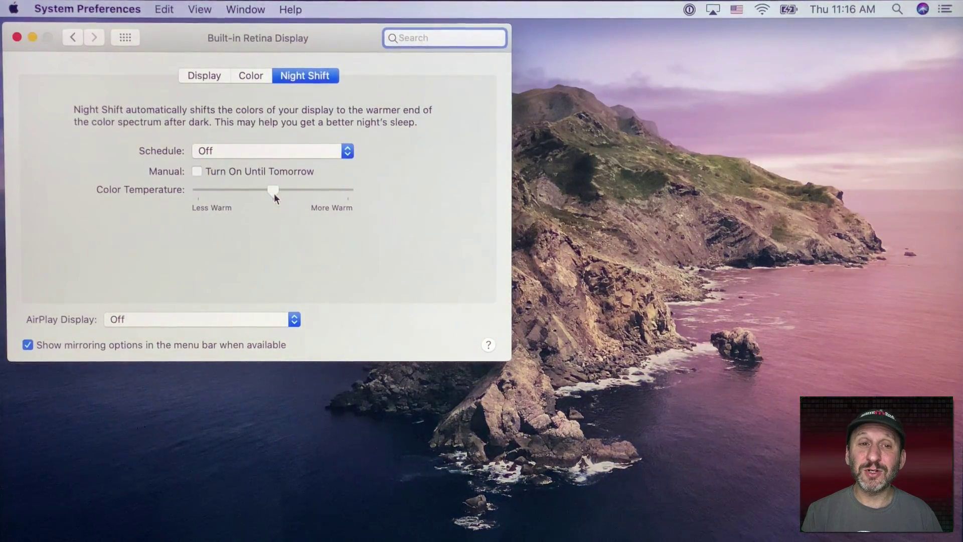
click(231, 151)
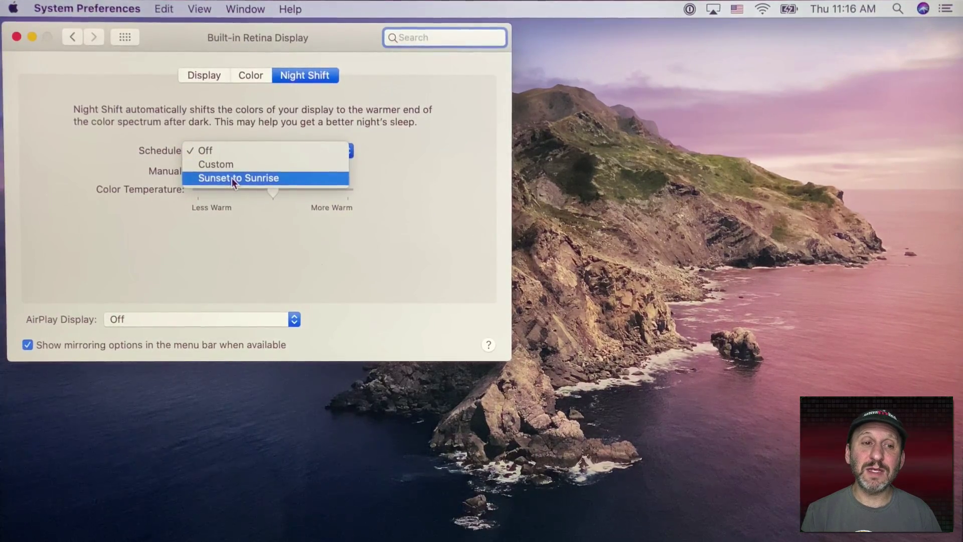
click(243, 210)
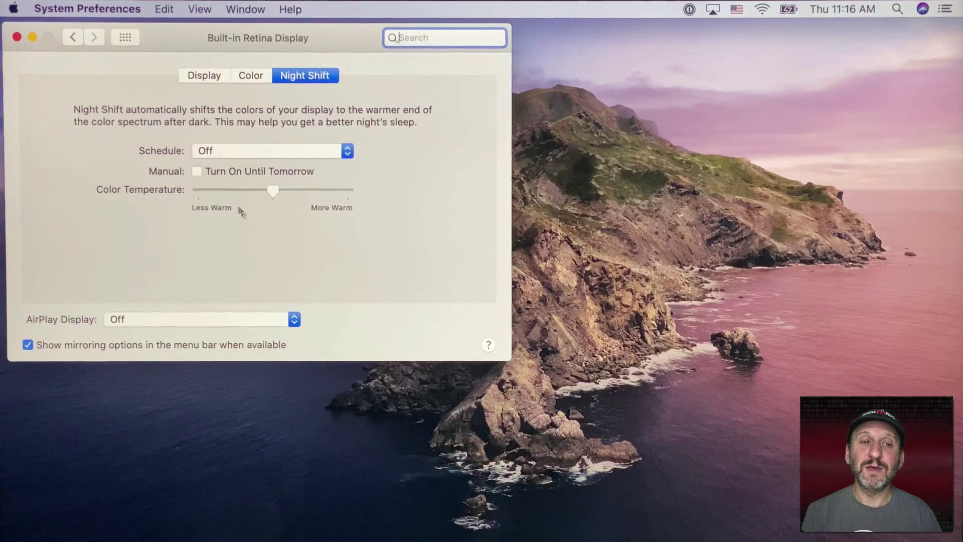
click(200, 173)
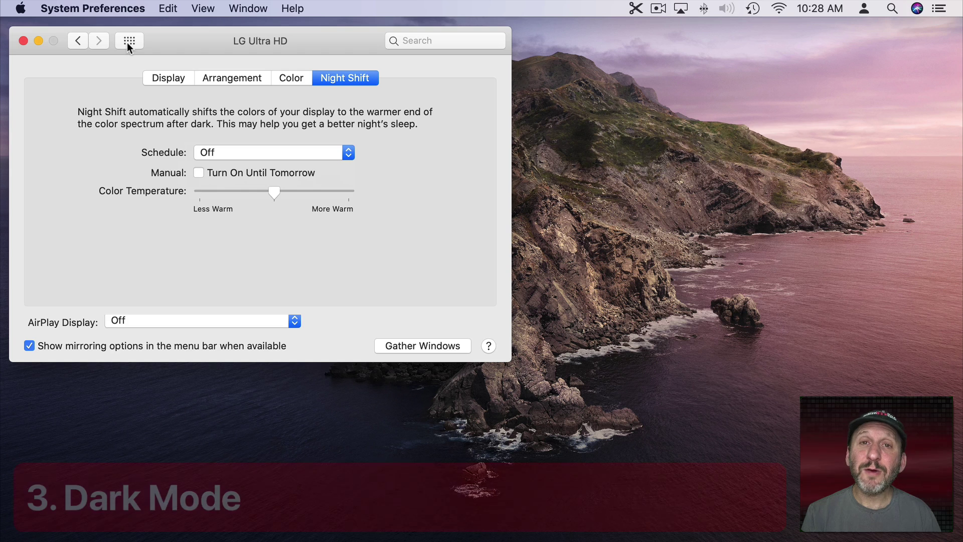
click(128, 44)
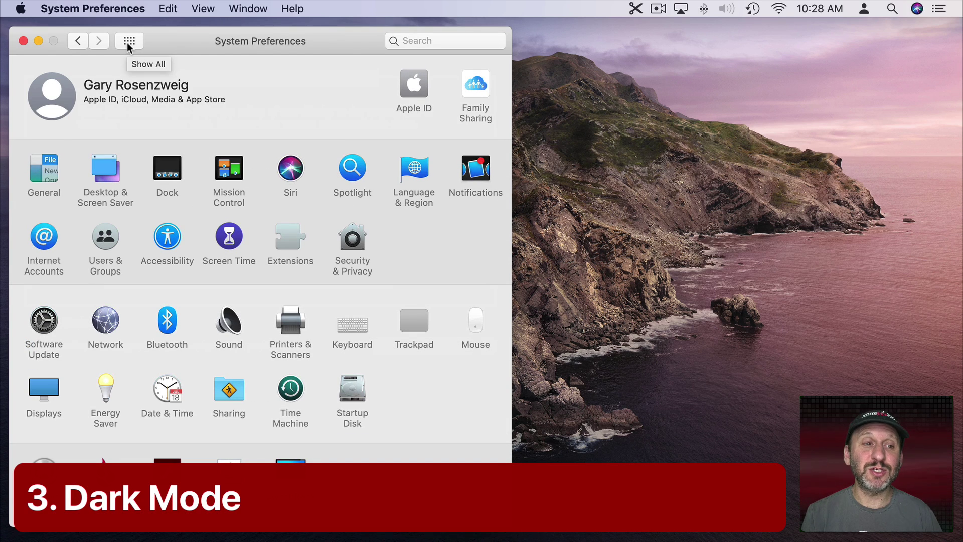
In General, try the Dark and Auto appearances, then set the appearance back to Light.
click(53, 170)
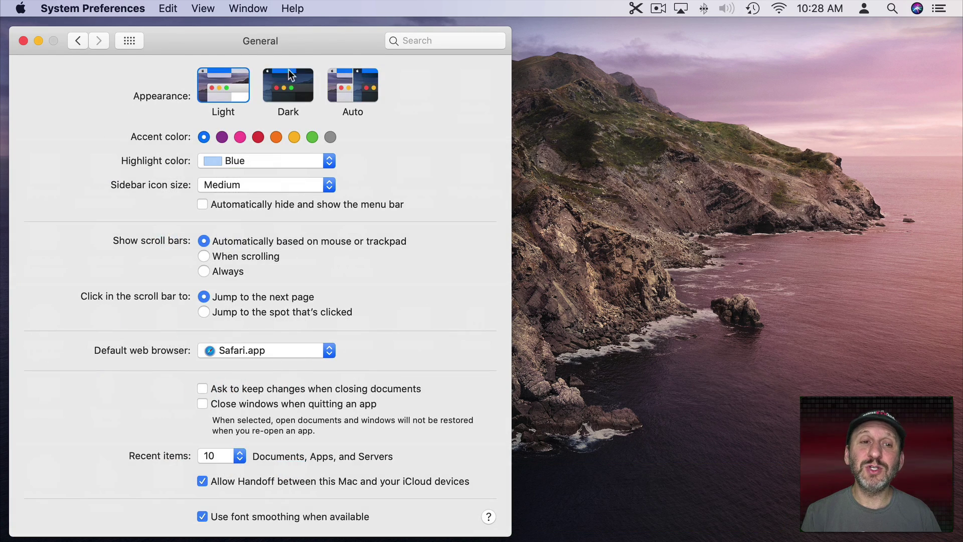
click(294, 93)
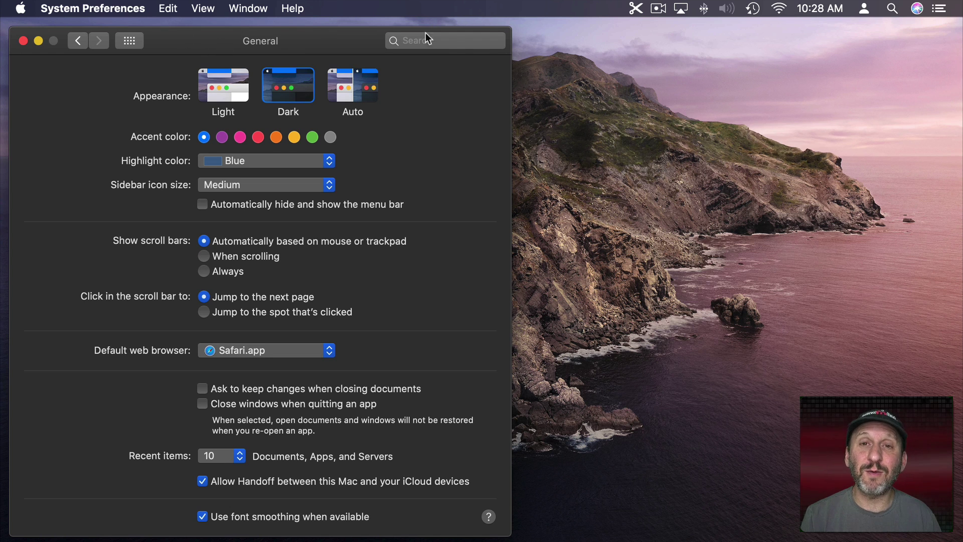
click(350, 91)
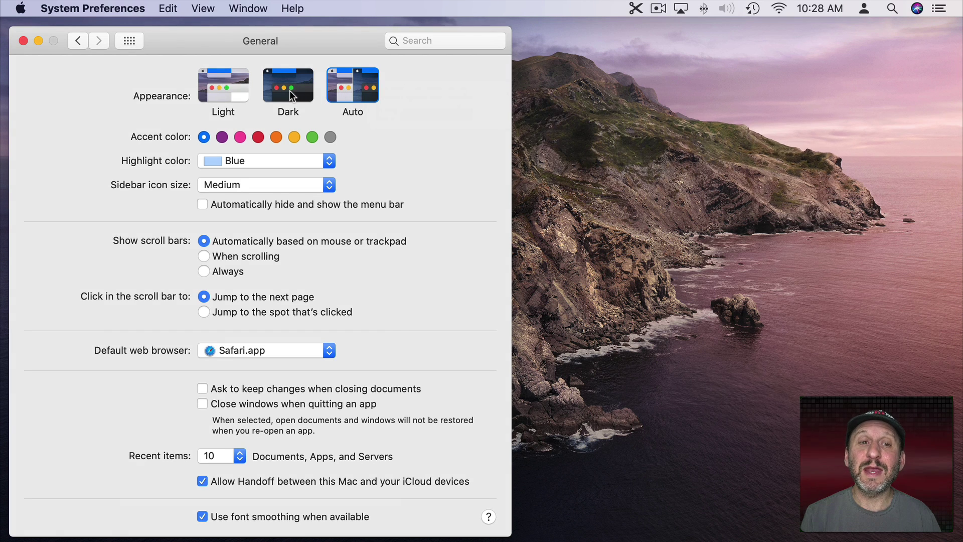
click(223, 85)
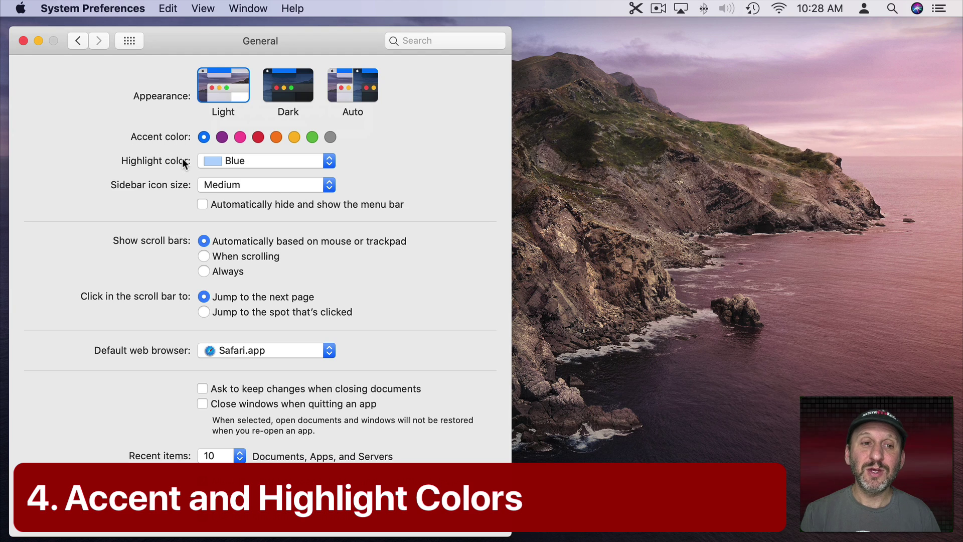
Set the accent colour to purple and preview the highlight on 'Check forum questions' in Notes.
click(222, 138)
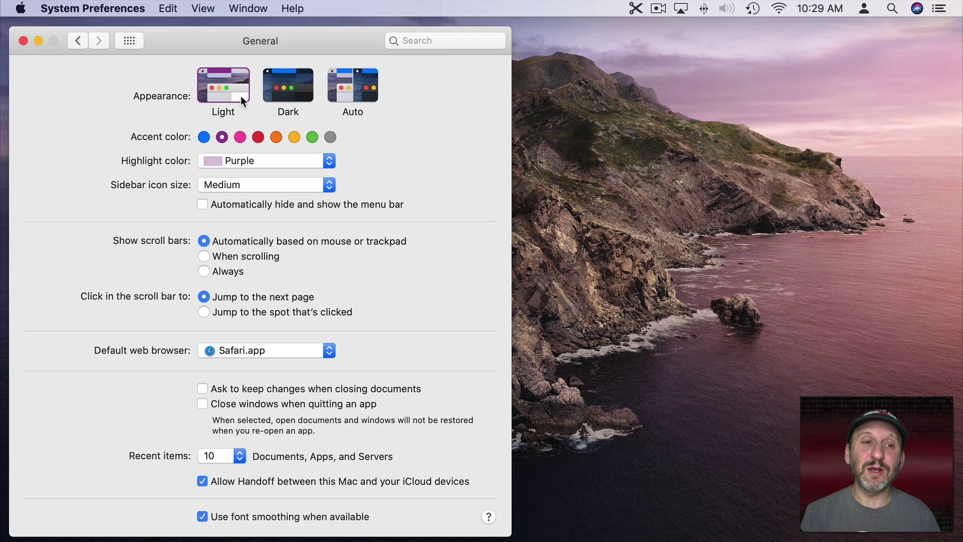
mouse_move(311, 536)
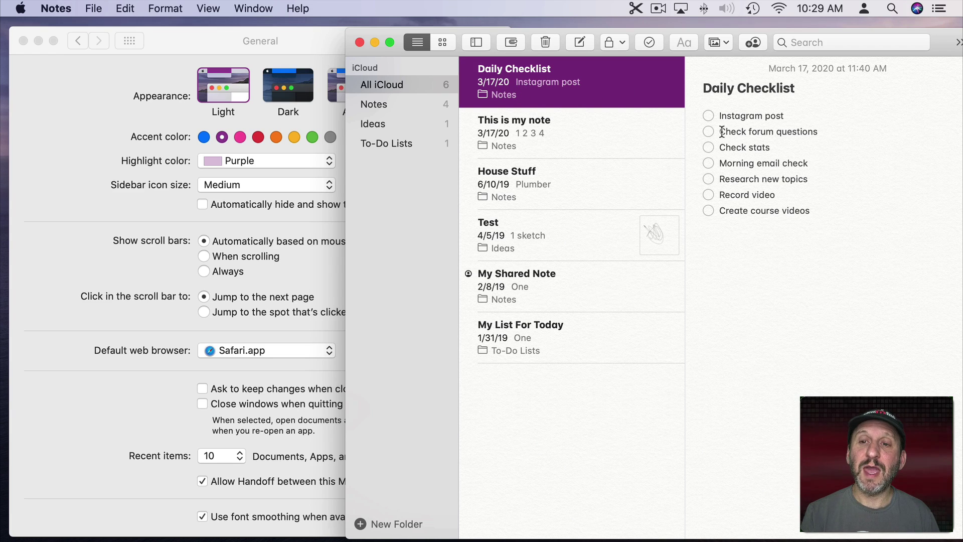
drag(721, 132, 818, 132)
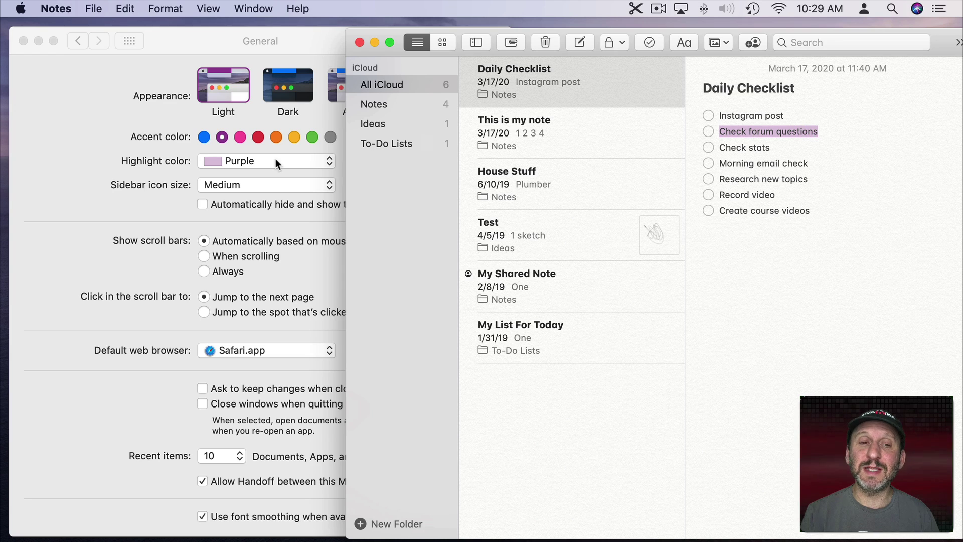
click(176, 153)
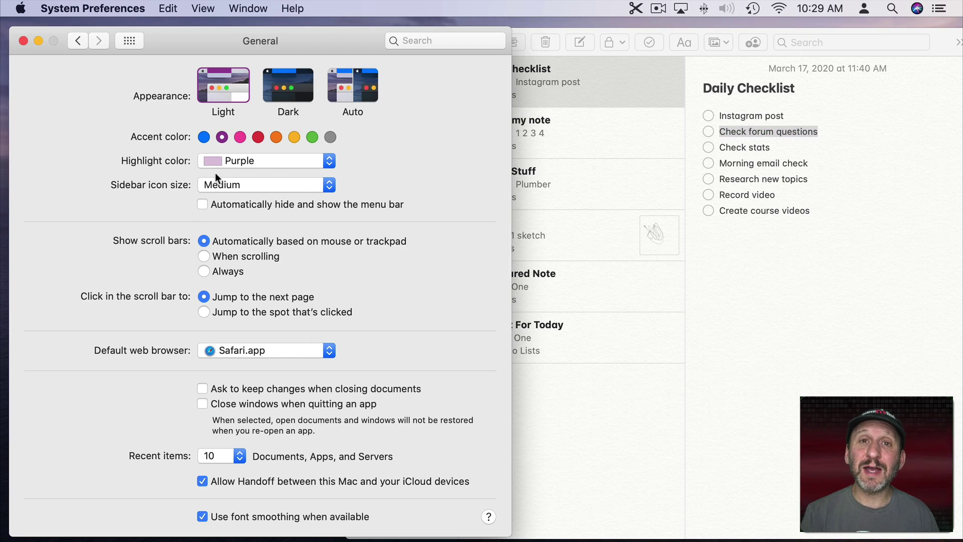
Set the highlight colour to Orange and preview it on the Daily Checklist note in Notes.
click(270, 161)
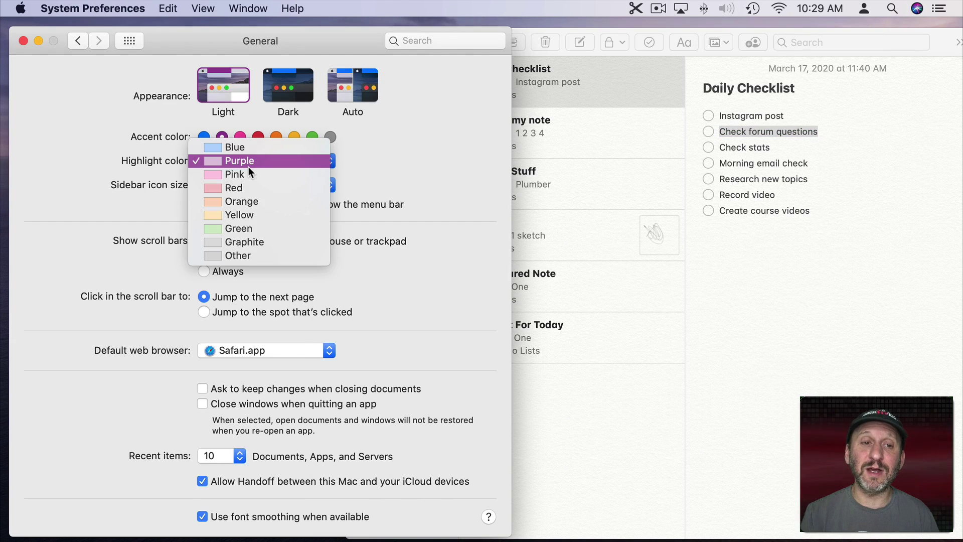
click(245, 206)
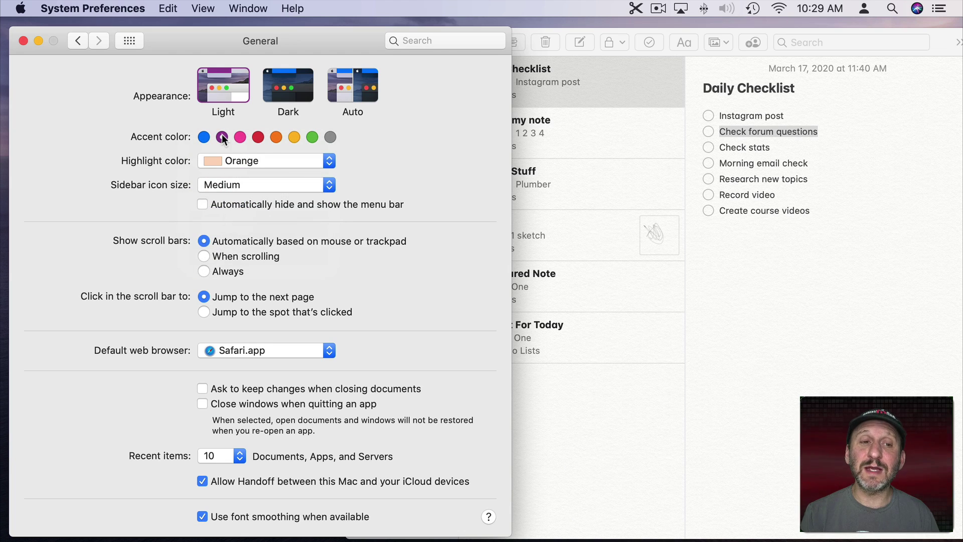
click(787, 224)
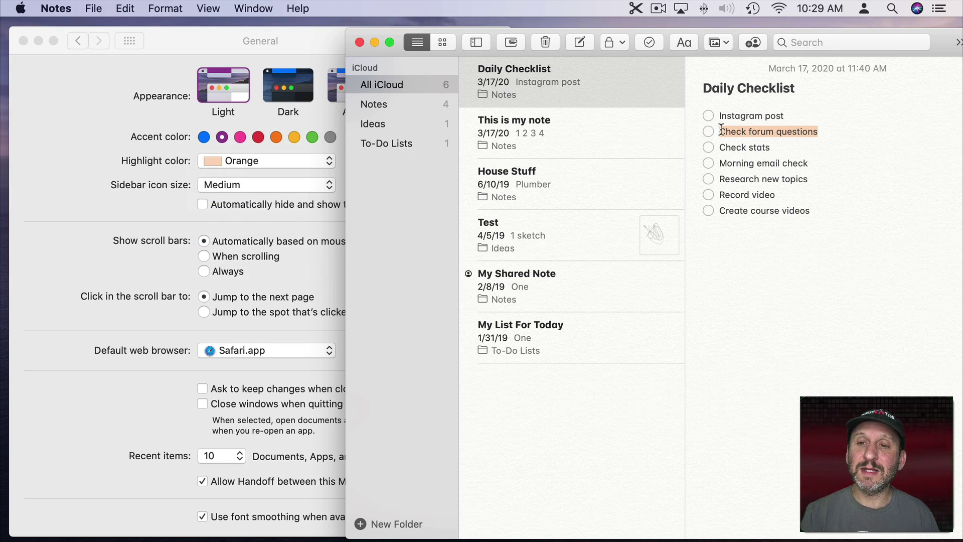
click(617, 83)
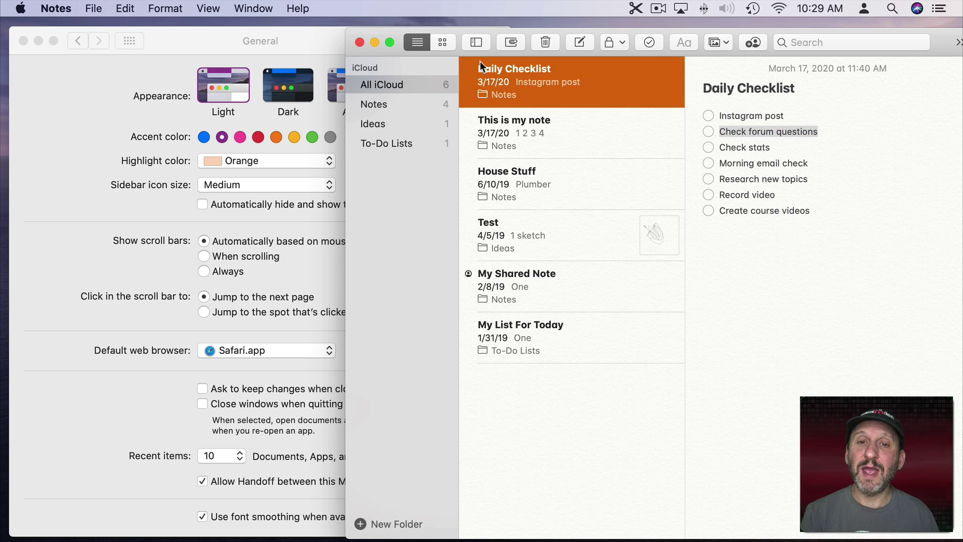
click(621, 45)
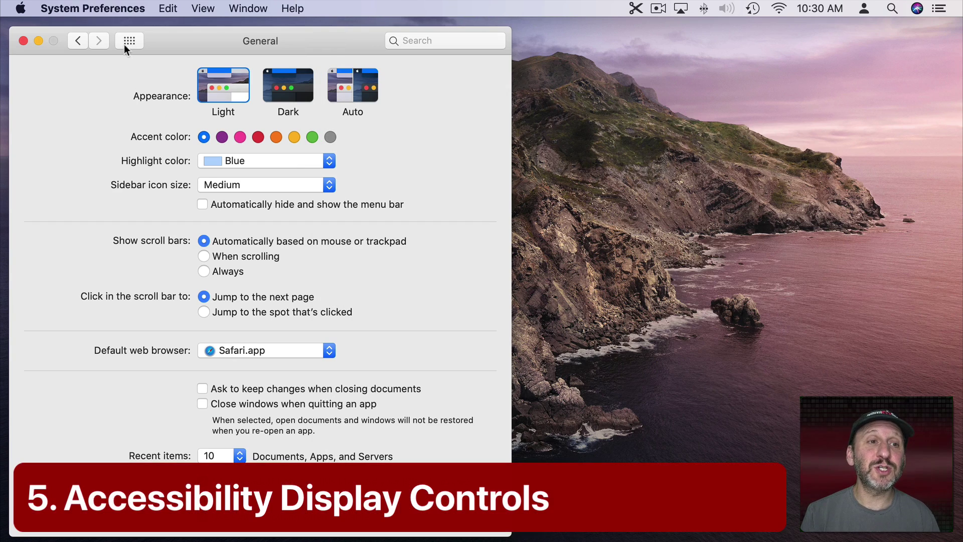
Go to the Display options in Accessibility.
click(126, 43)
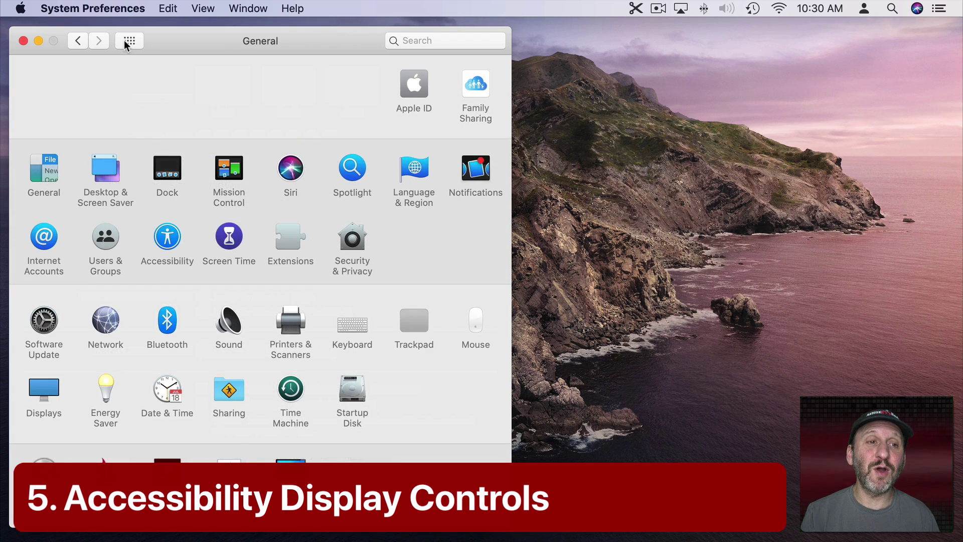
click(167, 238)
click(64, 189)
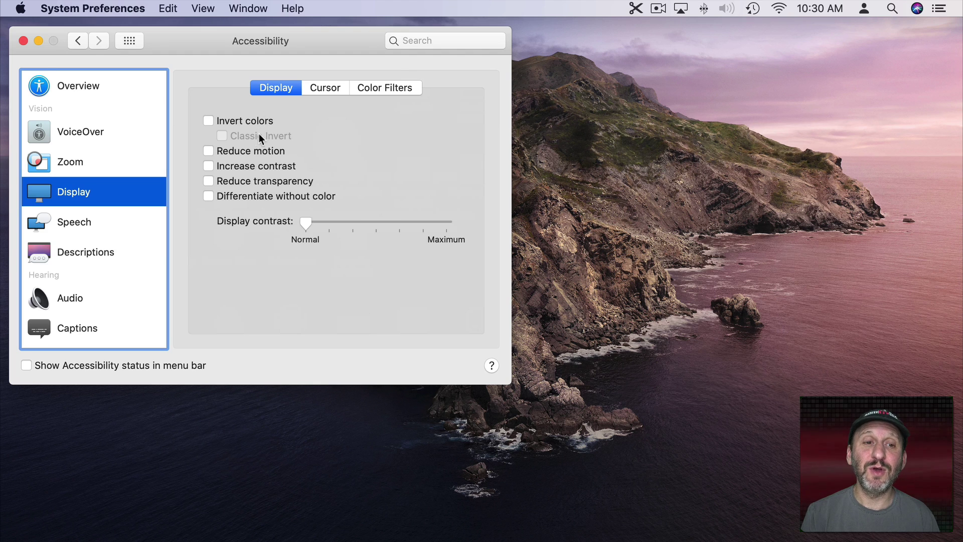
Try Increase contrast against the Notes window and Reduce transparency, then switch both off.
click(224, 169)
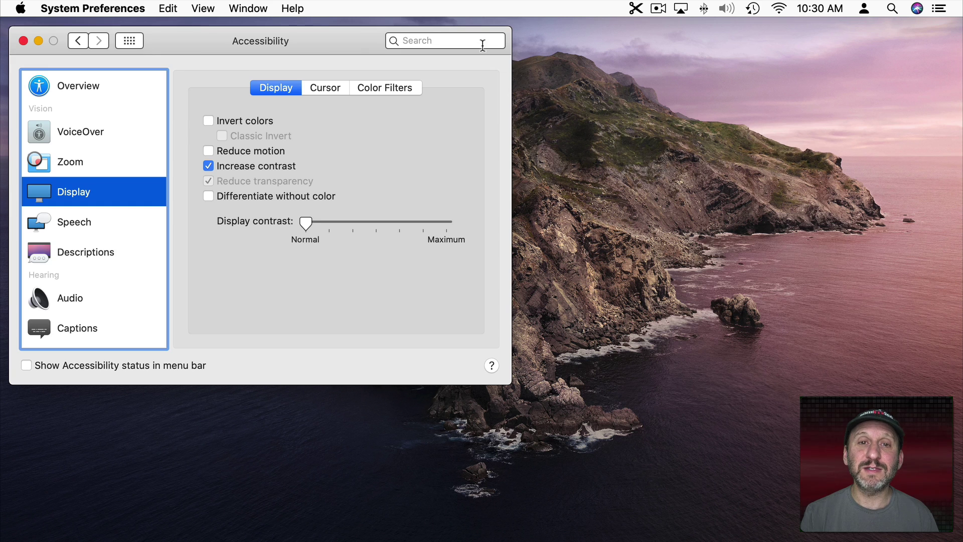
click(223, 522)
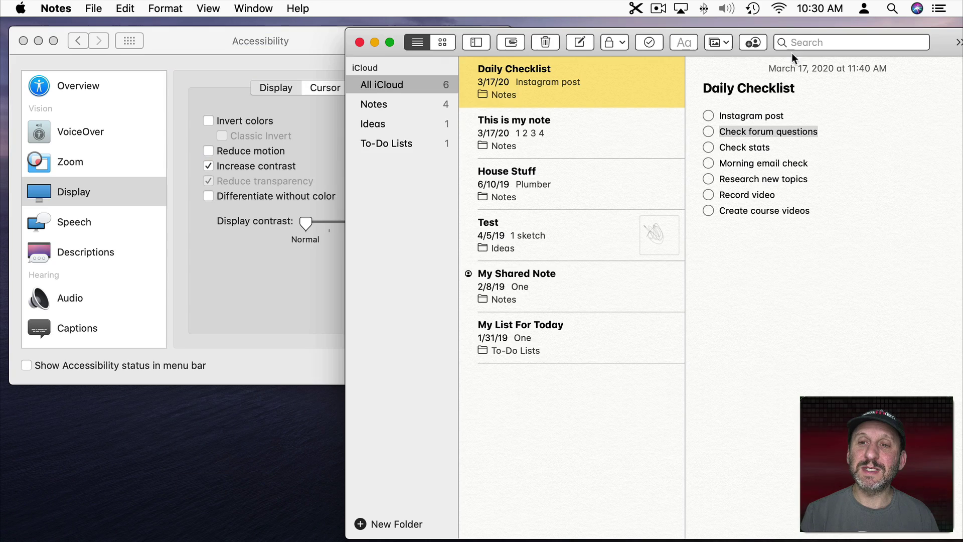
click(229, 165)
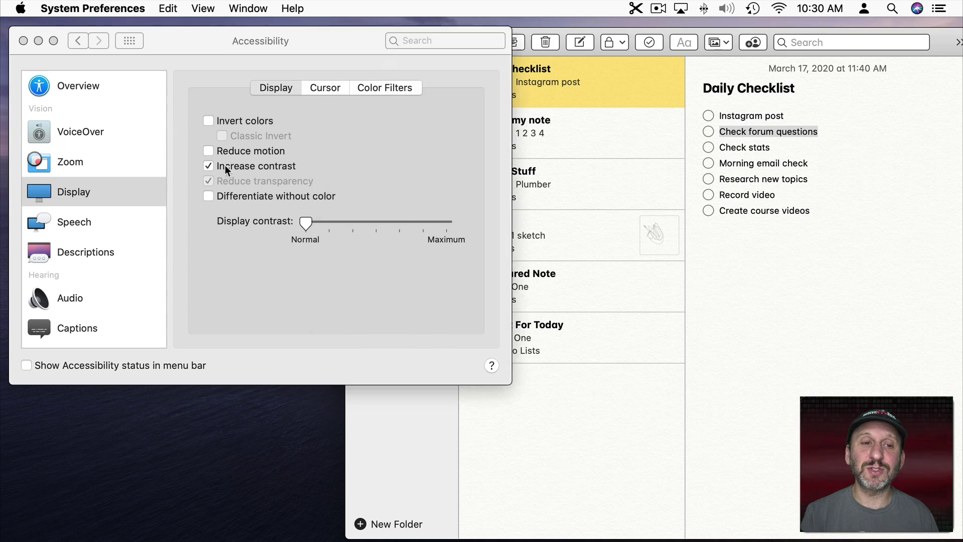
click(229, 166)
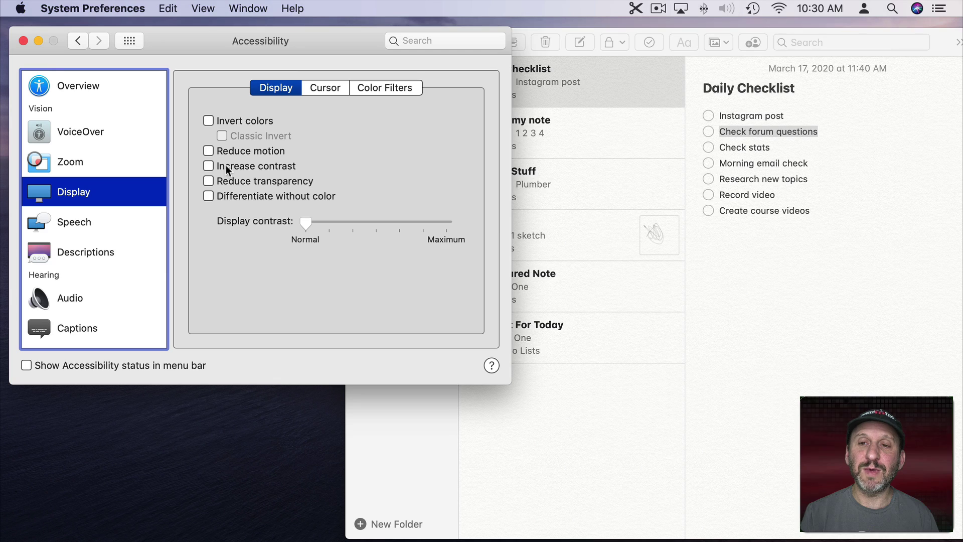
click(251, 181)
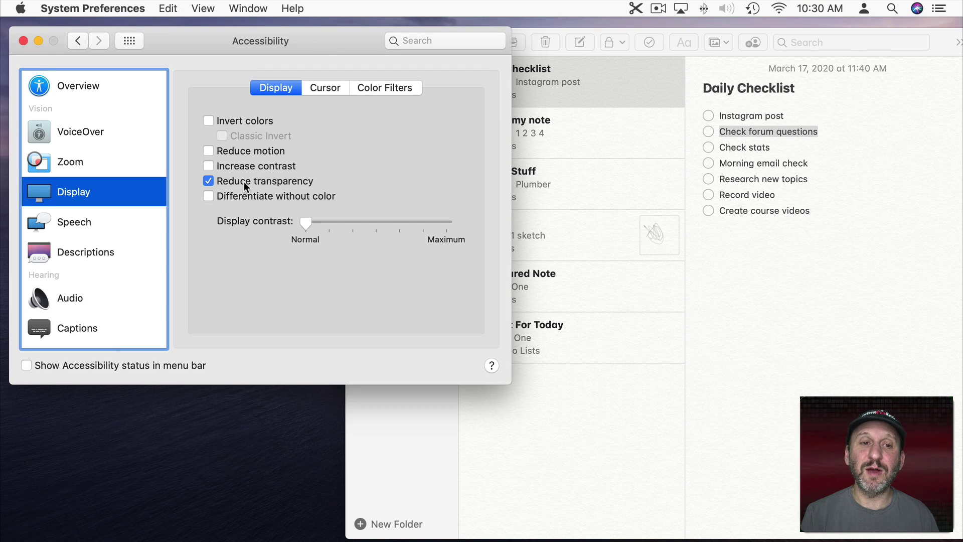
click(242, 179)
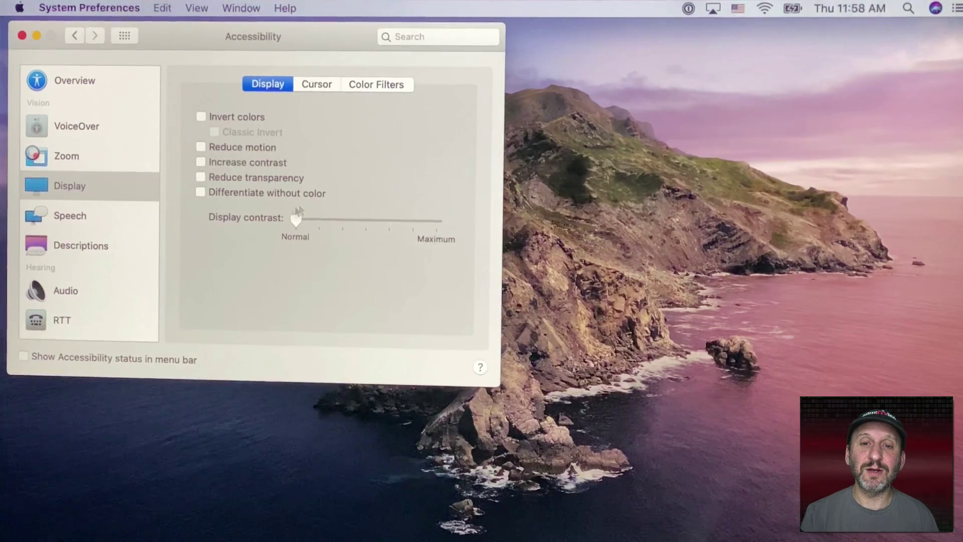
mouse_move(295, 222)
mouse_down()
mouse_move(444, 232)
mouse_move(284, 218)
mouse_up()
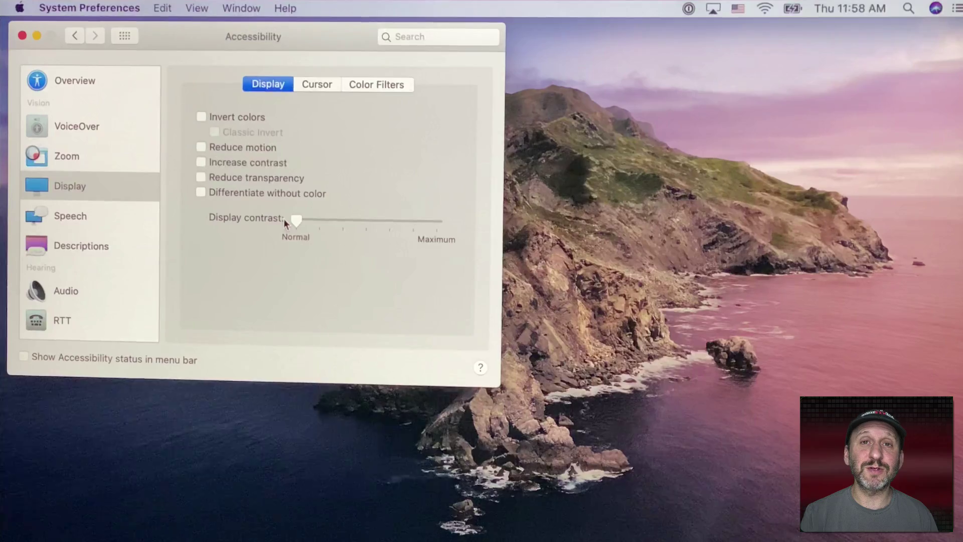
click(218, 114)
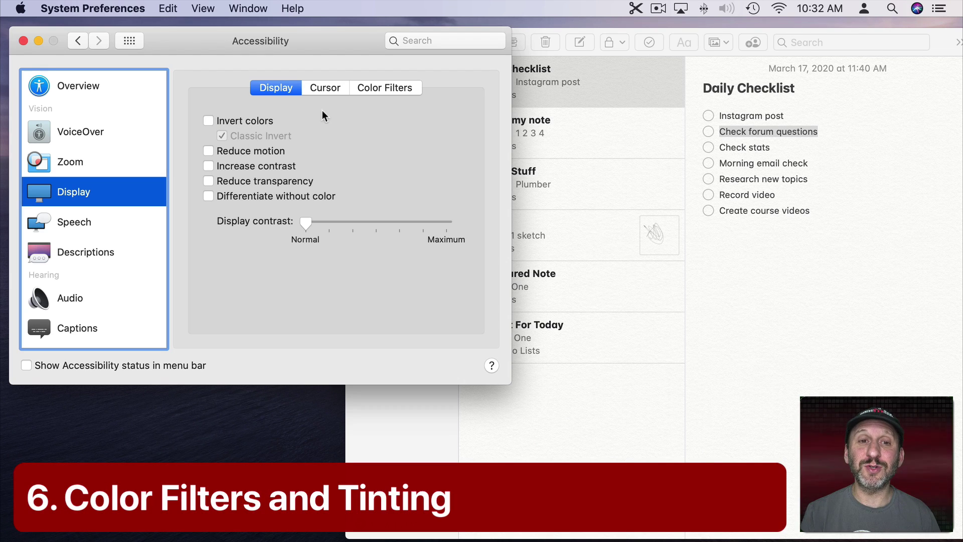
Enable color filters and set the filter type to Color Tint.
click(384, 87)
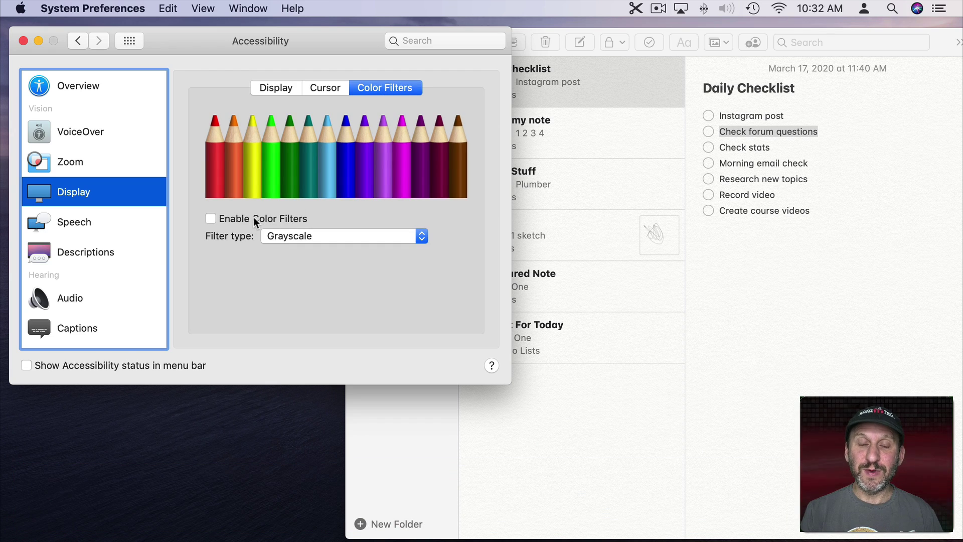
click(254, 217)
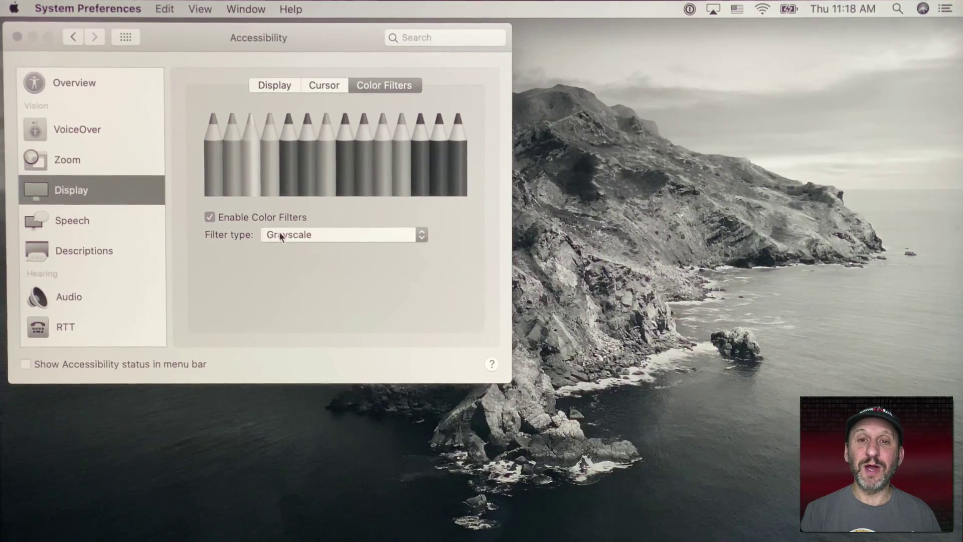
click(279, 233)
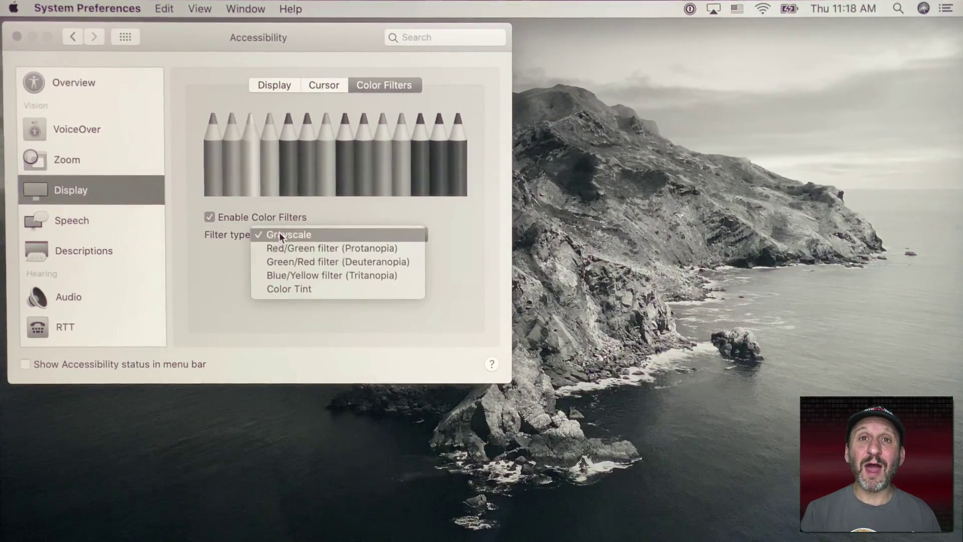
key(Escape)
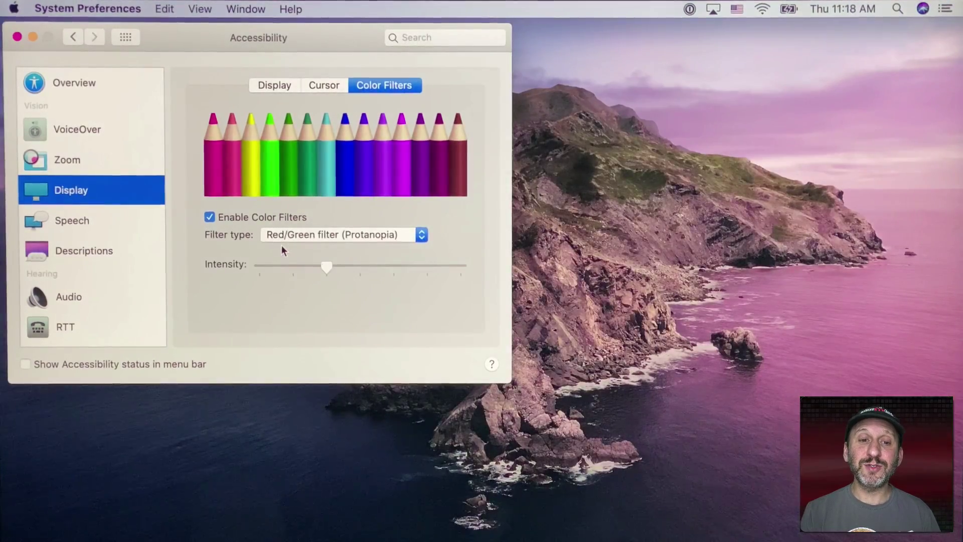
click(282, 236)
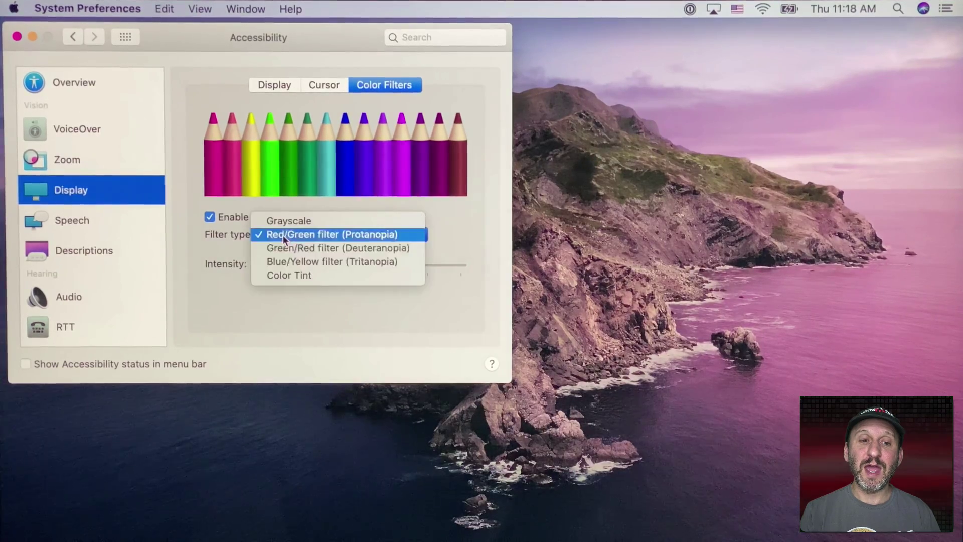
click(296, 277)
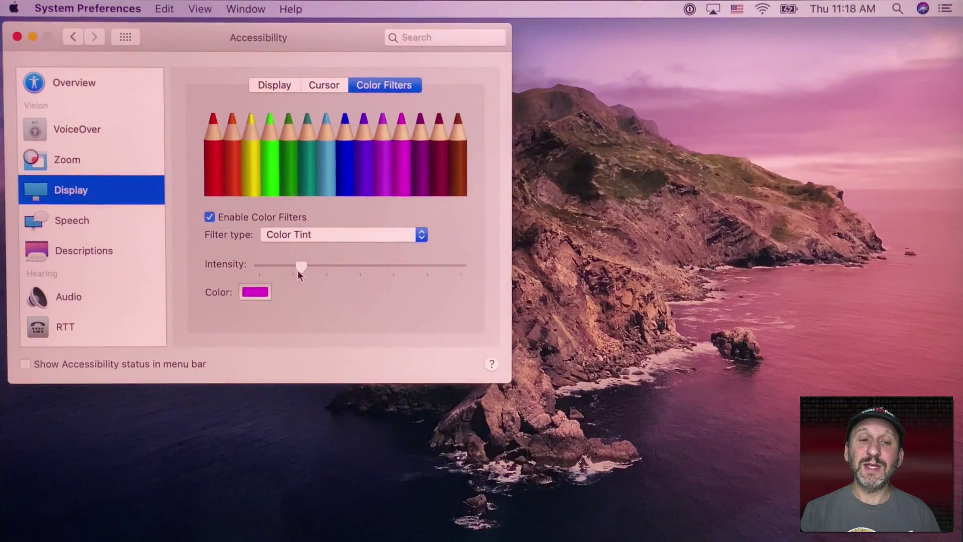
Pick blue as the tint colour and raise the tint intensity.
click(258, 293)
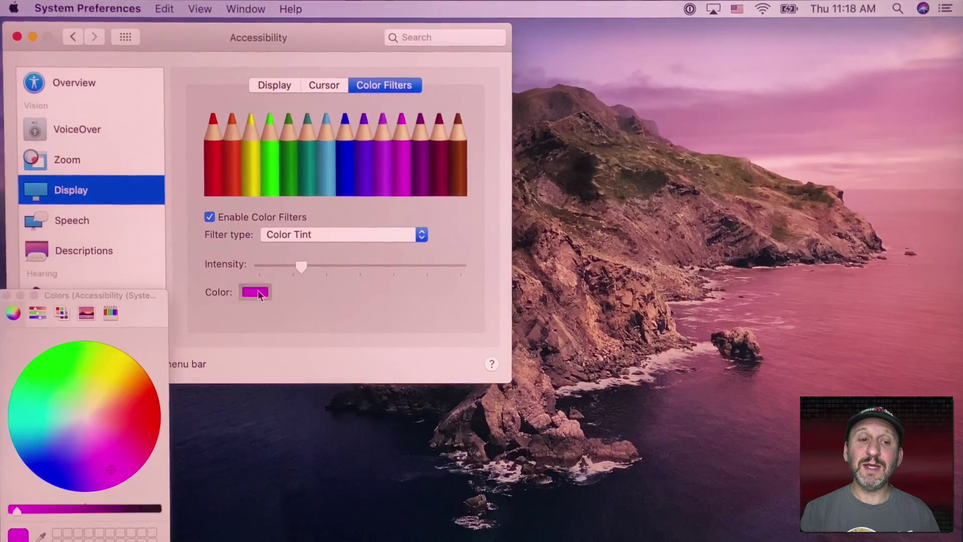
click(101, 391)
drag(123, 406, 73, 430)
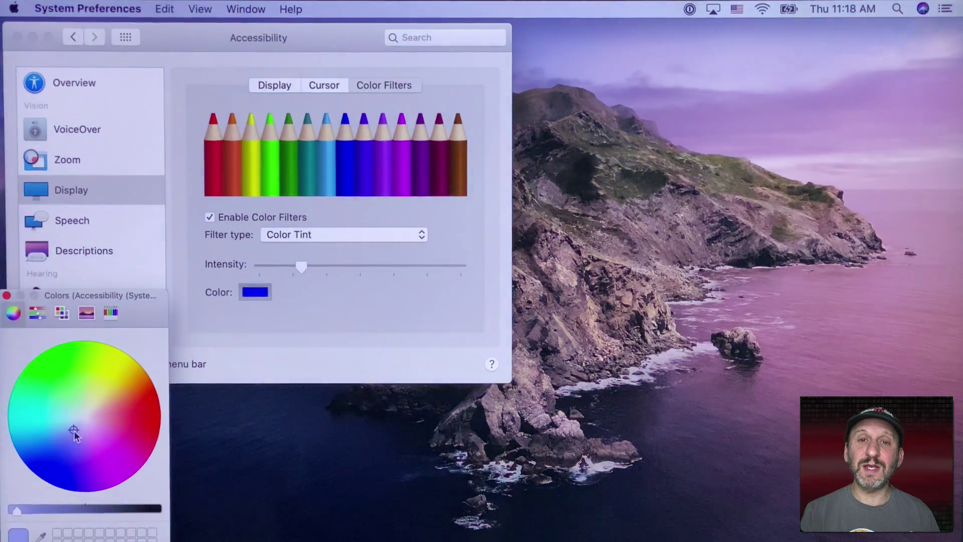
click(6, 295)
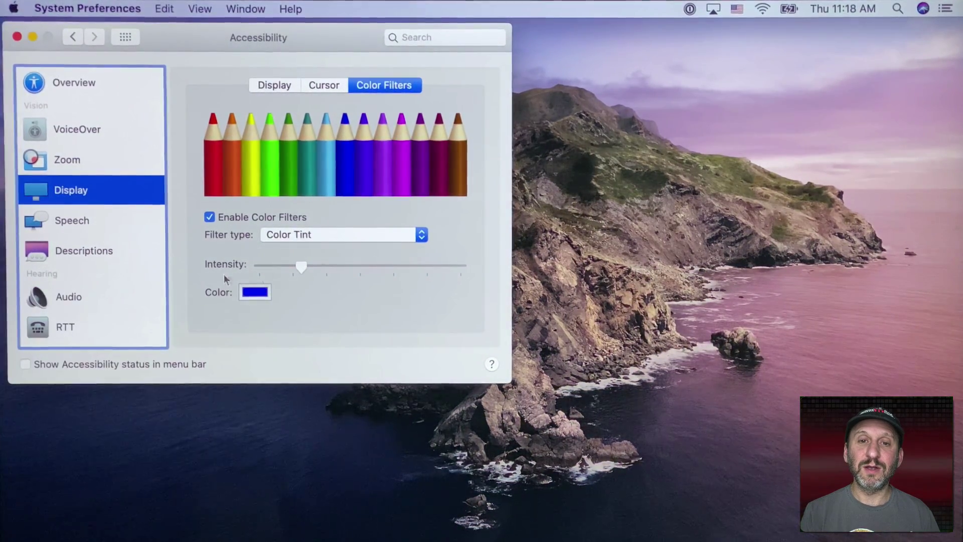
mouse_move(302, 268)
mouse_down()
mouse_move(386, 266)
mouse_move(308, 265)
mouse_up()
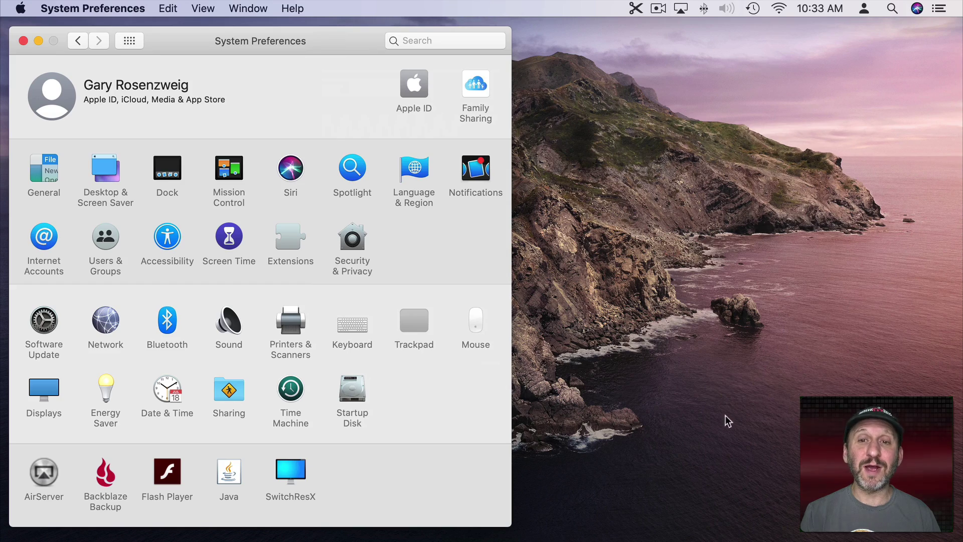
In Desktop & Screen Saver, try solid Cyan and then Red Orange desktop colours.
mouse_move(323, 43)
mouse_down()
mouse_move(867, 123)
mouse_move(276, 123)
mouse_move(358, 37)
mouse_move(335, 49)
mouse_up()
click(119, 179)
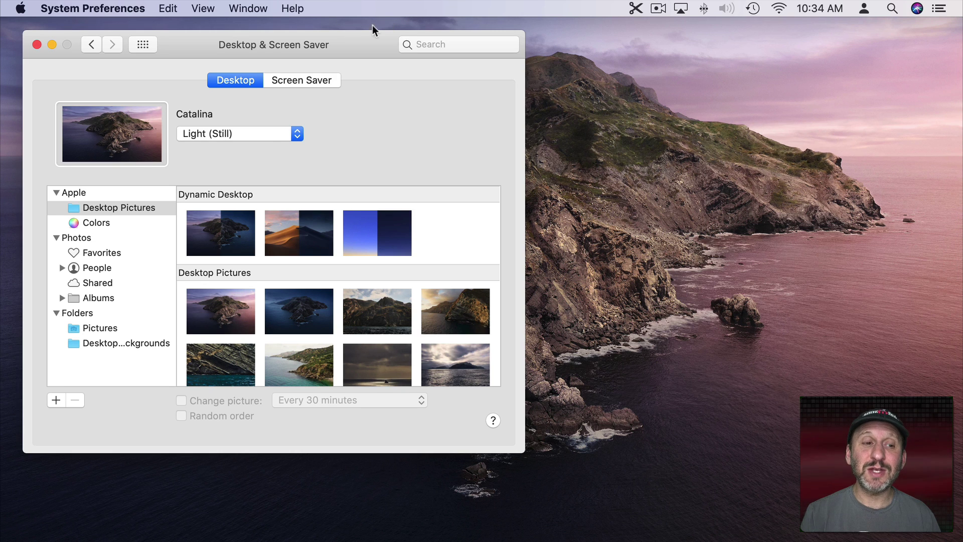
click(95, 225)
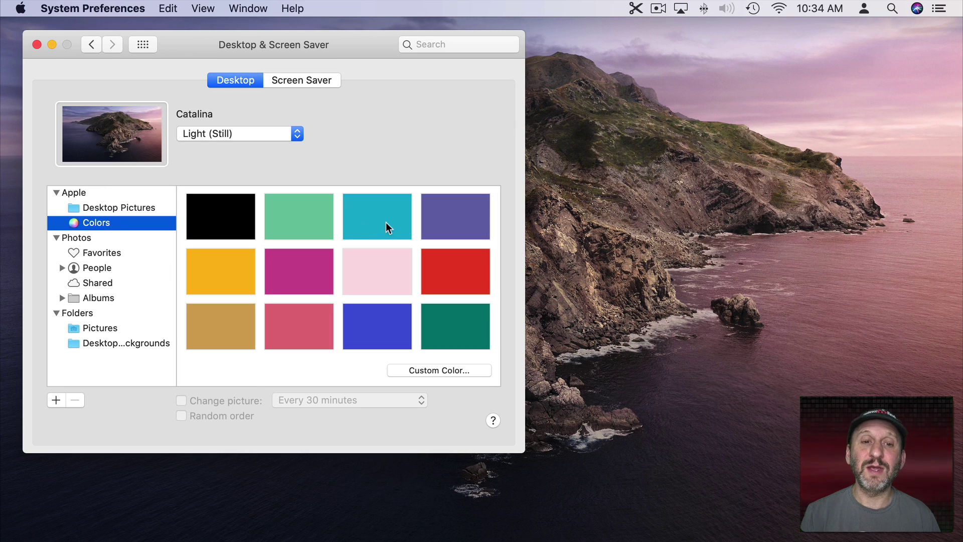
click(388, 227)
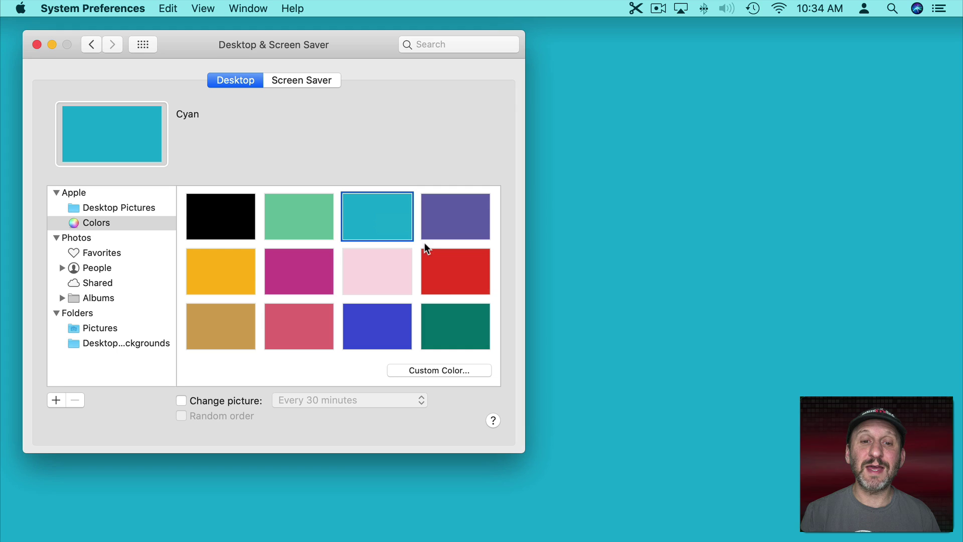
click(447, 283)
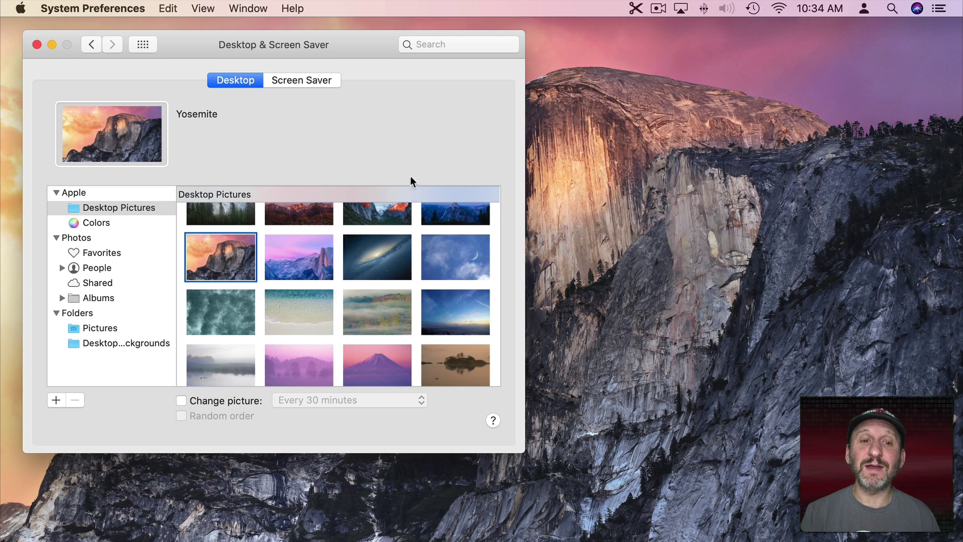
Select the Catalina Dynamic Desktop thumbnail at the top of Desktop Pictures.
scroll(322, 318, up, 10)
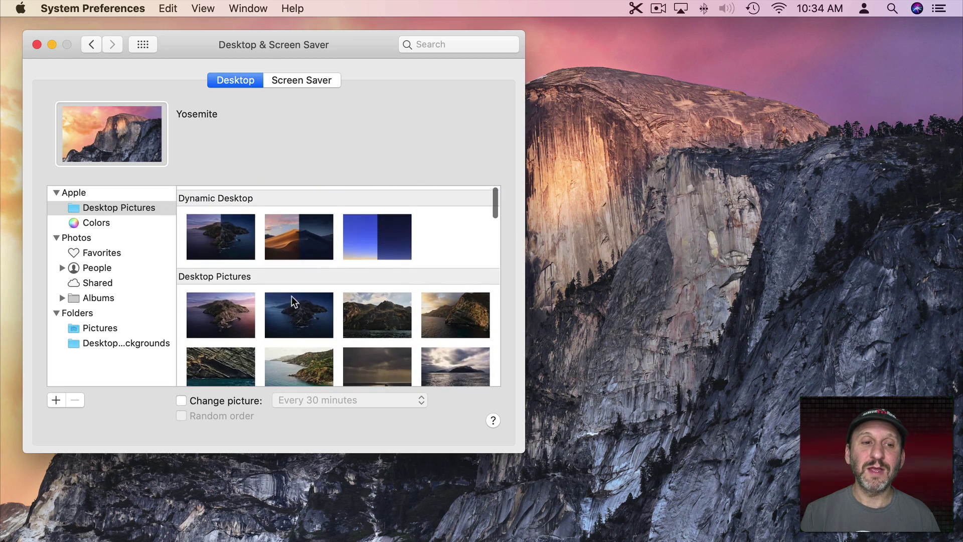
click(217, 236)
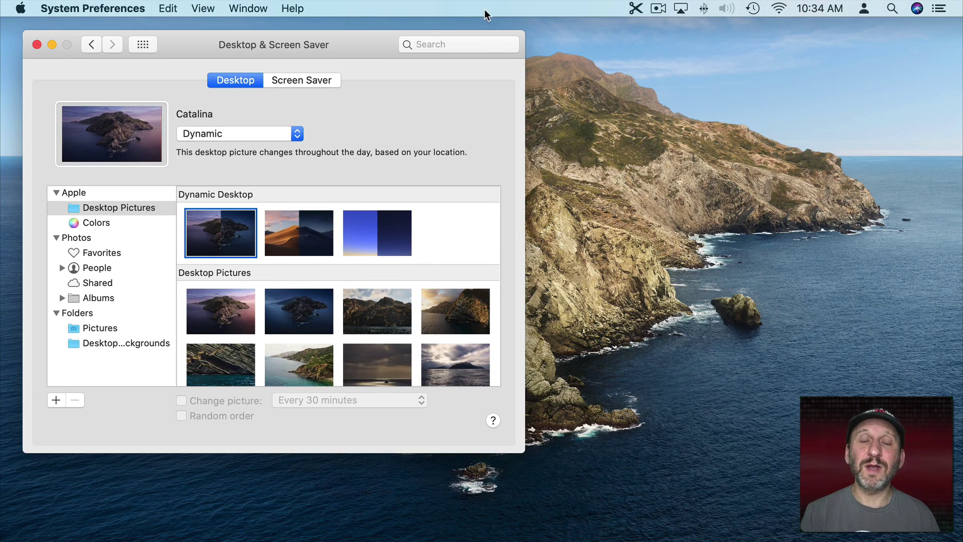